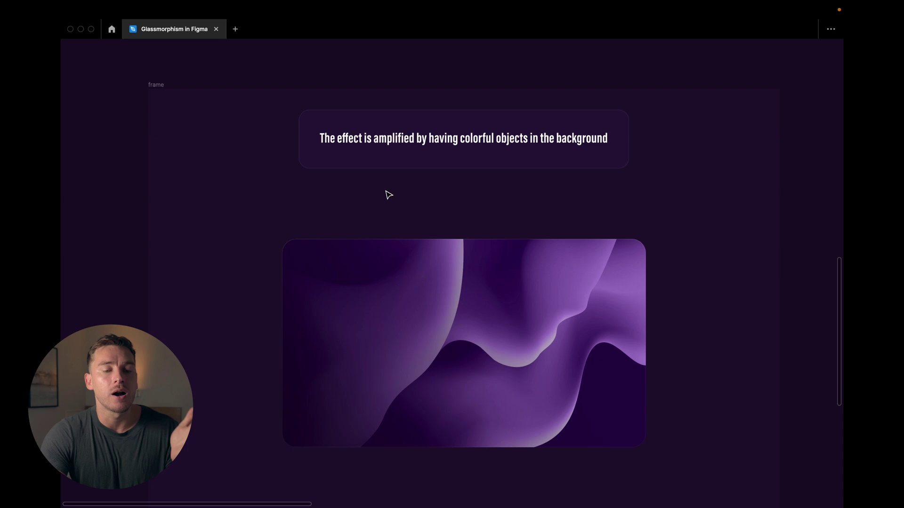
Review the colorful background example and the neighbouring card frame listing background blur, drop shadow, linear gradients and opacity
{"action": "scroll", "coordinate": [408, 180], "scroll_direction": "down", "scroll_amount": 1}
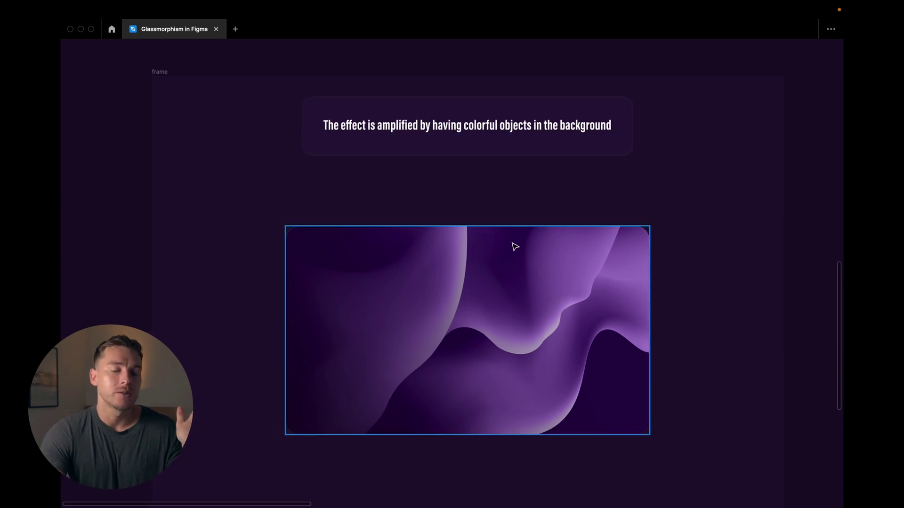
{"action": "left_click", "coordinate": [510, 292]}
{"action": "left_click", "coordinate": [523, 206]}
{"action": "scroll", "coordinate": [522, 206], "scroll_direction": "down", "scroll_amount": 1}
{"action": "scroll", "coordinate": [522, 206], "scroll_direction": "right", "scroll_amount": 1}
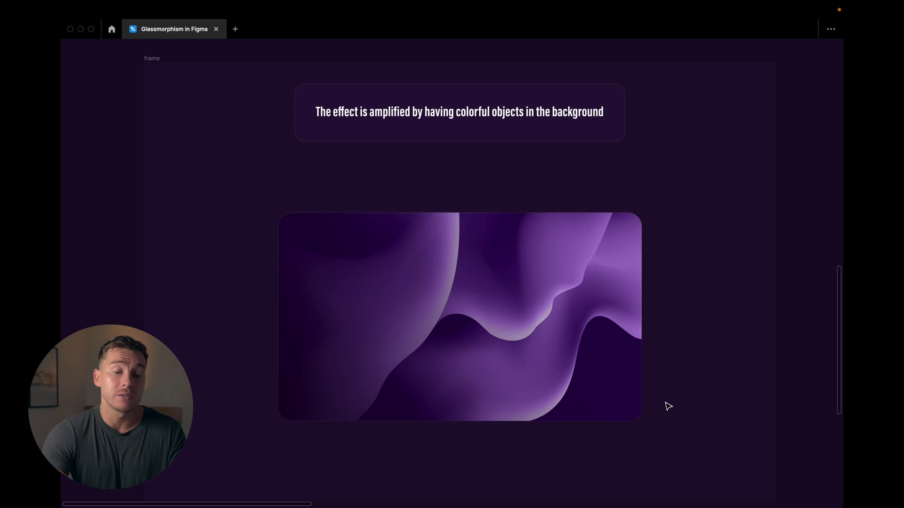
{"action": "scroll", "coordinate": [654, 209], "scroll_direction": "down", "scroll_amount": 2}
{"action": "scroll", "coordinate": [629, 198], "scroll_direction": "right", "scroll_amount": 12}
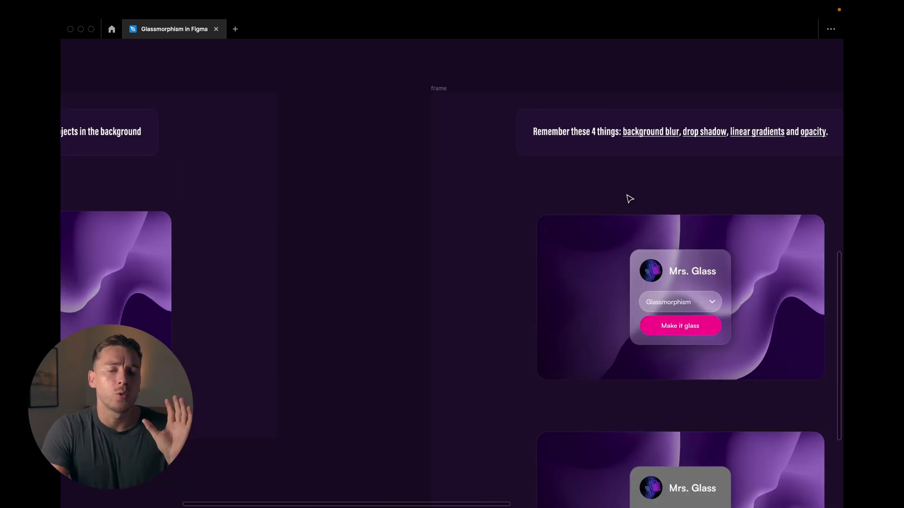
{"action": "scroll", "coordinate": [553, 215], "scroll_direction": "up", "scroll_amount": 3}
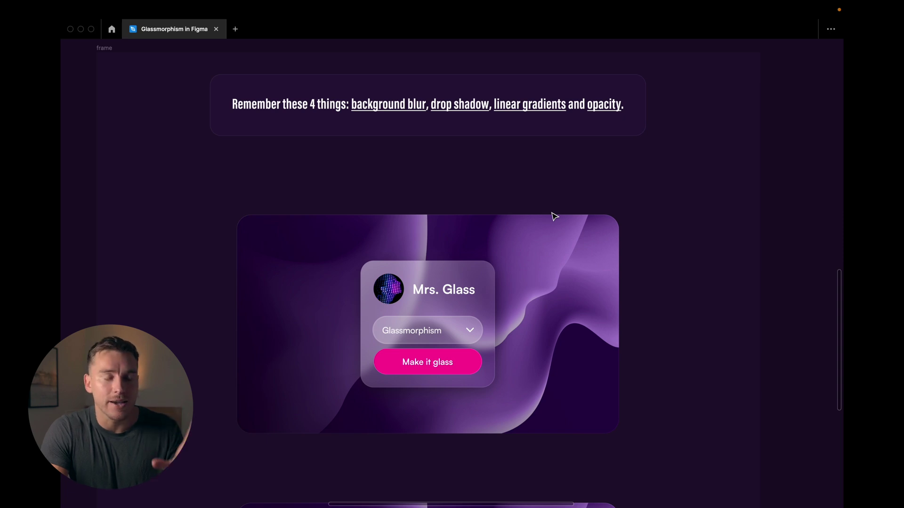
{"action": "scroll", "coordinate": [469, 282], "scroll_direction": "down", "scroll_amount": 2}
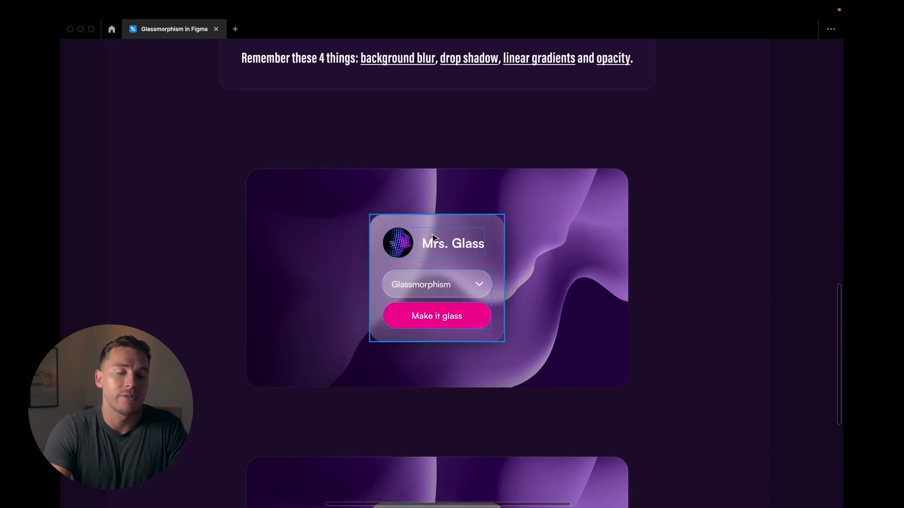
{"action": "scroll", "coordinate": [616, 157], "scroll_direction": "up", "scroll_amount": 2}
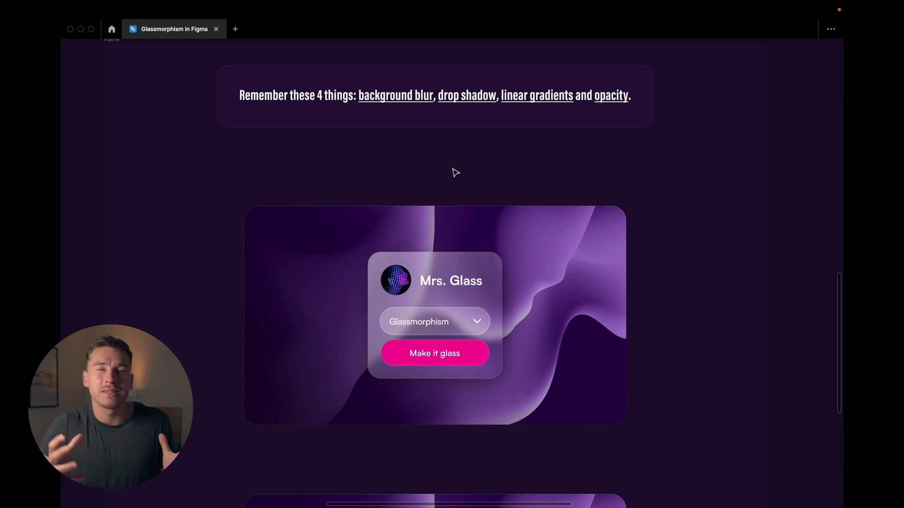
{"action": "scroll", "coordinate": [577, 141], "scroll_direction": "down", "scroll_amount": 1}
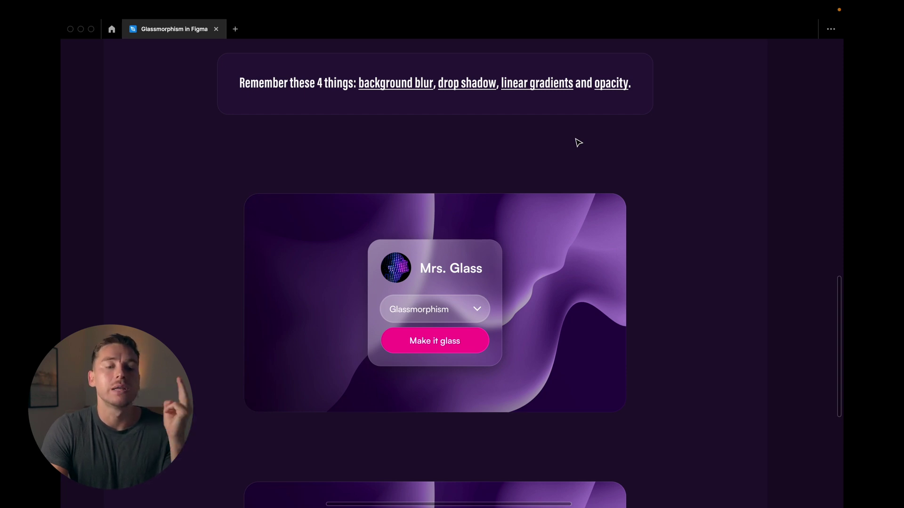
{"action": "scroll", "coordinate": [660, 155], "scroll_direction": "down", "scroll_amount": 10}
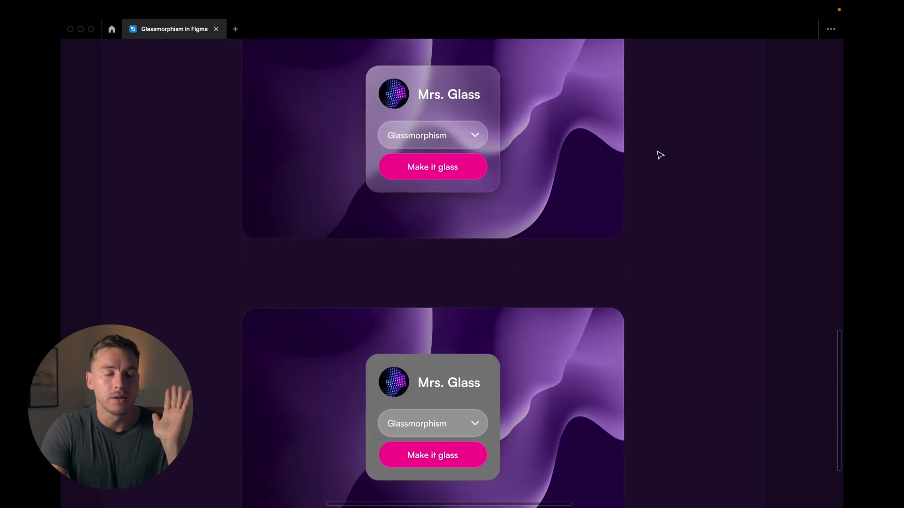
{"action": "scroll", "coordinate": [581, 276], "scroll_direction": "up", "scroll_amount": 3}
Change the grey card's fill to a linear gradient running diagonally from its top-left corner to its bottom-right corner
{"action": "key", "text": "ctrl+backslash"}
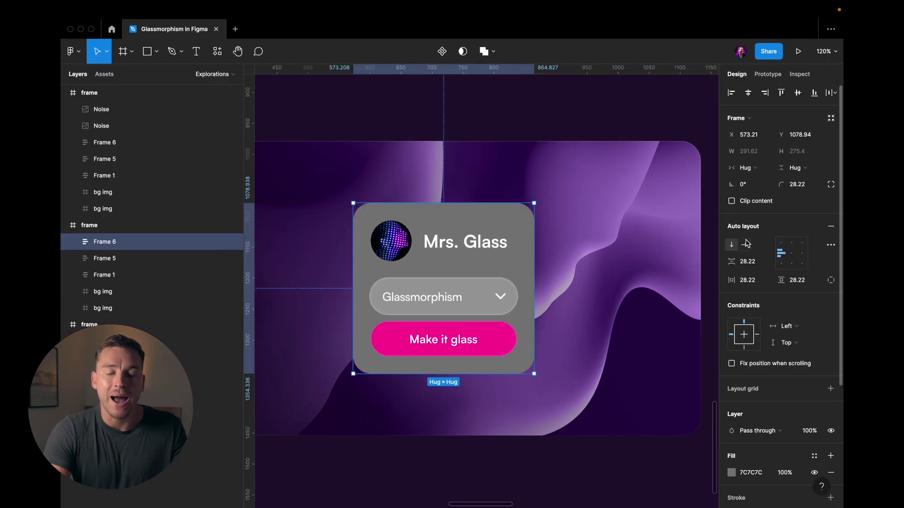
{"action": "scroll", "coordinate": [747, 243], "scroll_direction": "down", "scroll_amount": 4}
{"action": "left_click", "coordinate": [732, 302]}
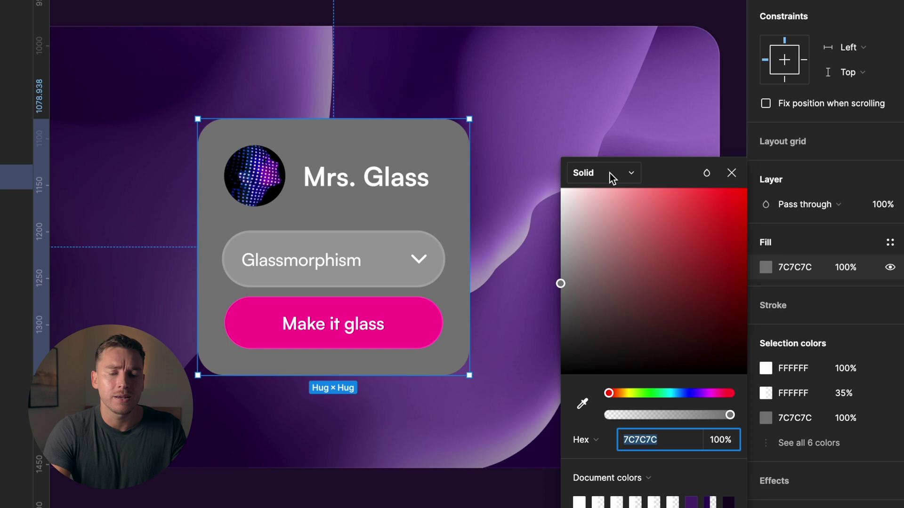
{"action": "left_click", "coordinate": [607, 236]}
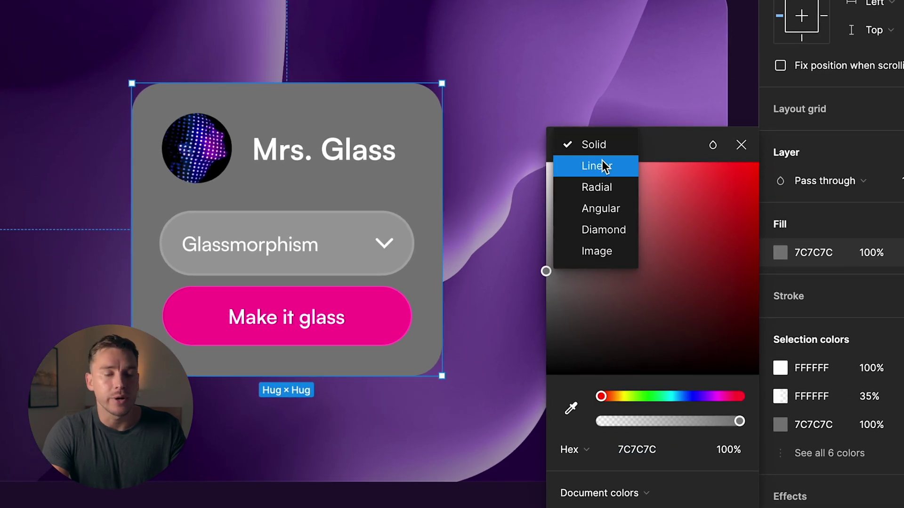
{"action": "left_click", "coordinate": [602, 165]}
{"action": "left_click_drag", "start_coordinate": [302, 83], "coordinate": [150, 77]}
{"action": "left_click_drag", "start_coordinate": [290, 375], "coordinate": [441, 376]}
Set both stops of the card's fill gradient to white FFFFFF, keeping the bottom-right stop at 0% opacity
{"action": "left_click", "coordinate": [582, 221]}
{"action": "left_click_drag", "start_coordinate": [582, 221], "coordinate": [446, 98]}
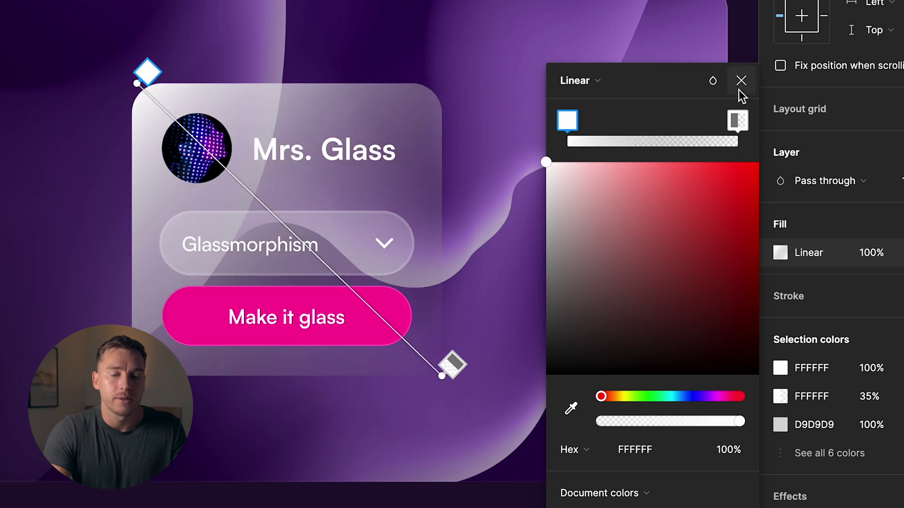
{"action": "left_click", "coordinate": [738, 120]}
{"action": "left_click_drag", "start_coordinate": [553, 182], "coordinate": [542, 157]}
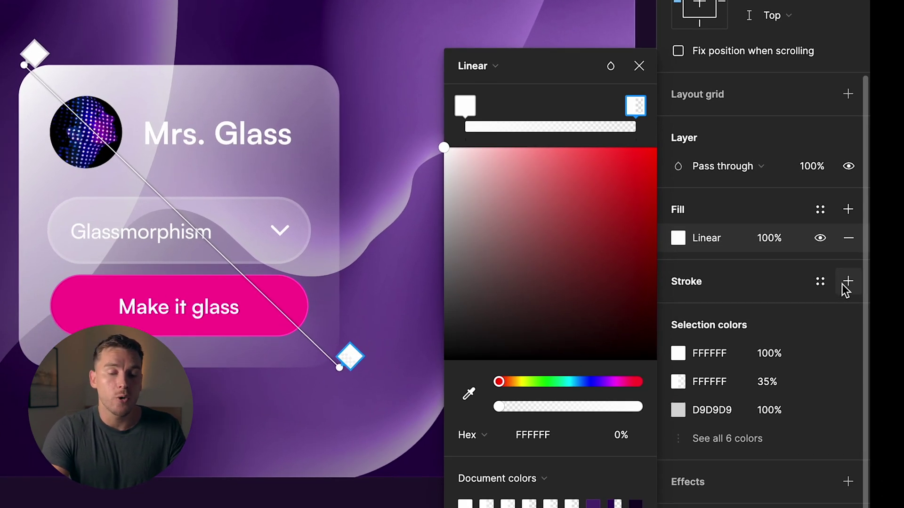
Add a white FFFFFF stroke to the card
{"action": "left_click", "coordinate": [843, 284]}
{"action": "left_click", "coordinate": [676, 313]}
{"action": "left_click_drag", "start_coordinate": [524, 184], "coordinate": [444, 147]}
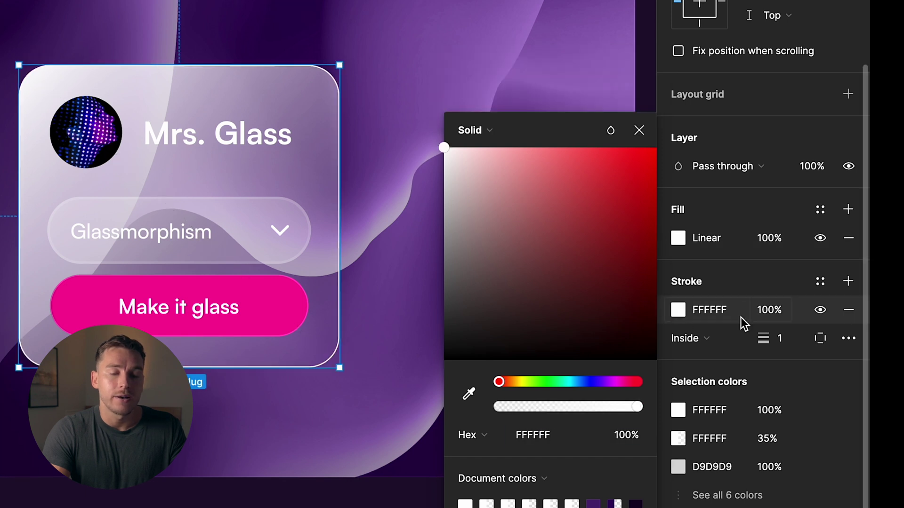
Change the card's stroke to a linear gradient running diagonally from its bottom-right corner, fading toward the top-left corner
{"action": "left_click", "coordinate": [481, 130]}
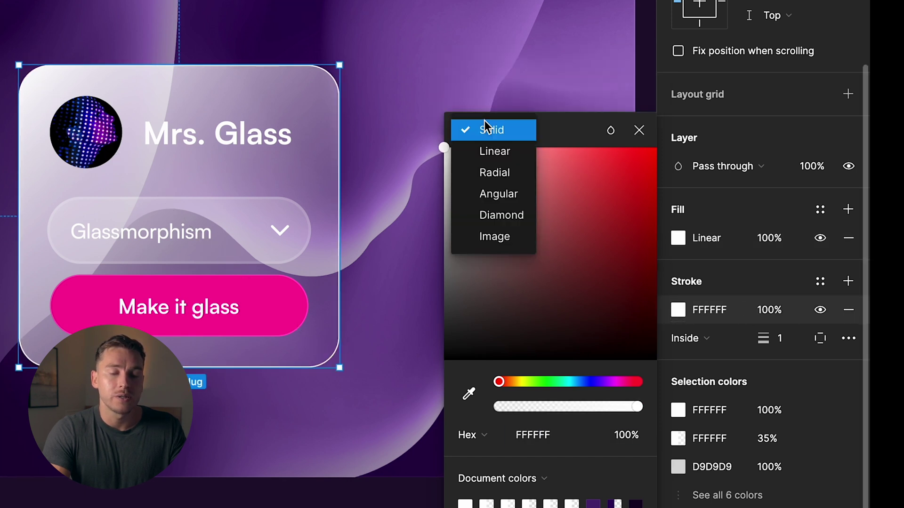
{"action": "left_click", "coordinate": [509, 153]}
{"action": "mouse_move", "coordinate": [179, 64]}
{"action": "left_mouse_down"}
{"action": "mouse_move", "coordinate": [259, 151]}
{"action": "mouse_move", "coordinate": [340, 367]}
{"action": "left_mouse_up"}
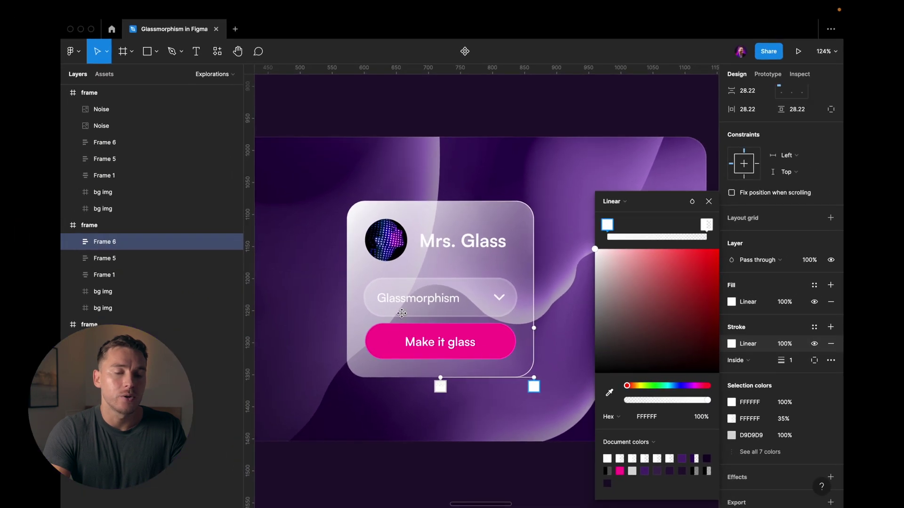
{"action": "left_click_drag", "start_coordinate": [178, 379], "coordinate": [31, 69]}
{"action": "left_click_drag", "start_coordinate": [353, 203], "coordinate": [351, 203]}
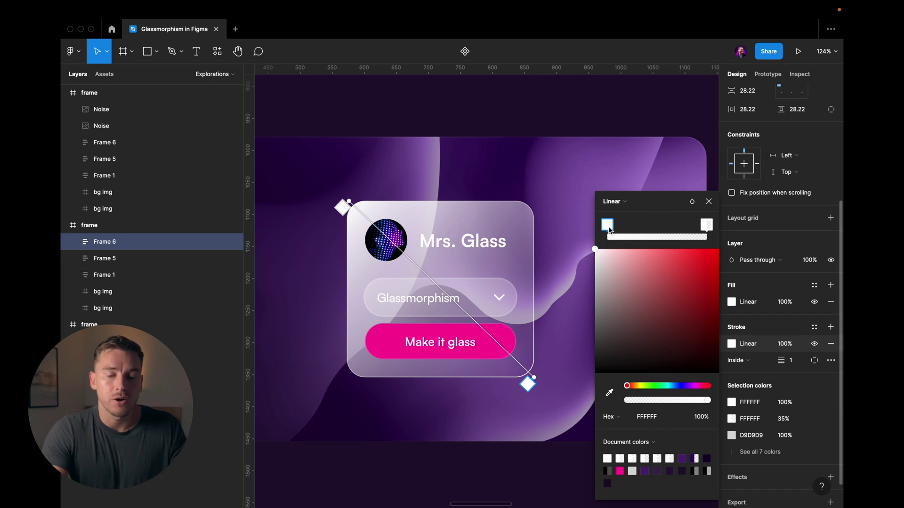
Set the opacity of the stroke gradient's white stop at the card's bottom-right corner to 50%
{"action": "left_click", "coordinate": [698, 417]}
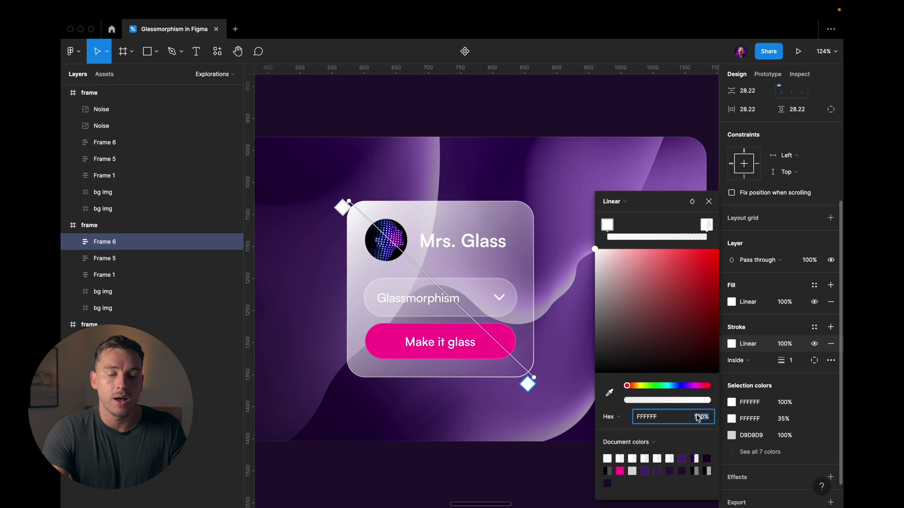
{"action": "type", "text": "60"}
{"action": "key", "text": "Return"}
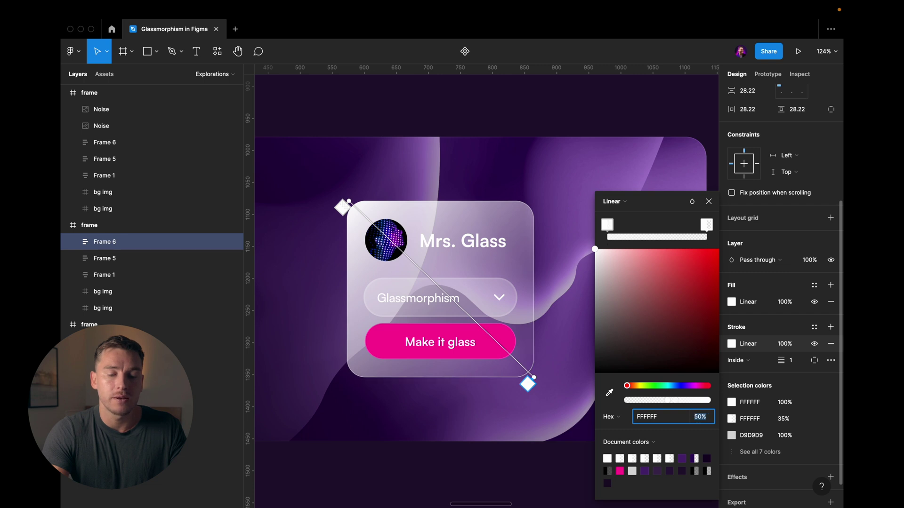
{"action": "type", "text": "100"}
{"action": "key", "text": "Return"}
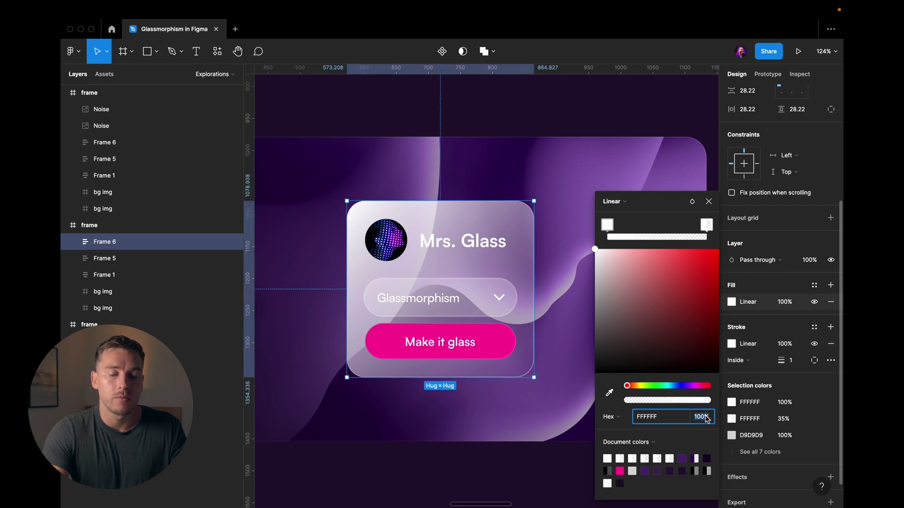
Set the first white stop of the card's fill gradient to 50% opacity
{"action": "left_click", "coordinate": [607, 226]}
{"action": "left_click", "coordinate": [699, 416]}
{"action": "type", "text": "50"}
{"action": "key", "text": "Return"}
{"action": "scroll", "coordinate": [549, 266], "scroll_direction": "down", "scroll_amount": 1}
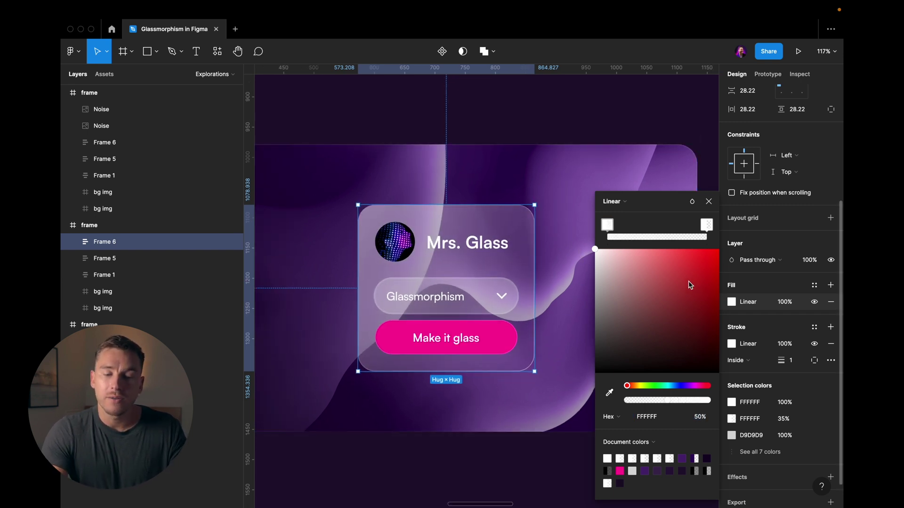
{"action": "key", "text": "Escape"}
Add a Background blur effect to the Mrs. Glass card
{"action": "left_click", "coordinate": [523, 218]}
{"action": "scroll", "coordinate": [797, 367], "scroll_direction": "down", "scroll_amount": 5}
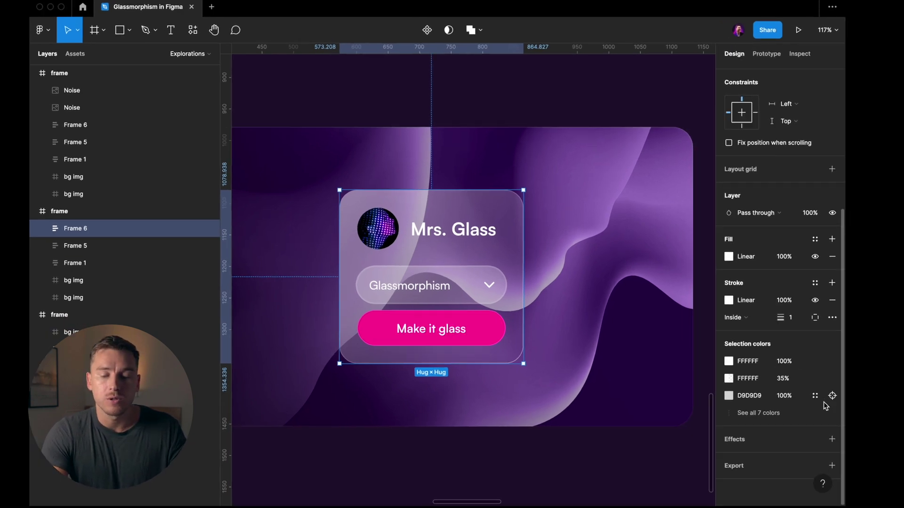
{"action": "left_click", "coordinate": [831, 444]}
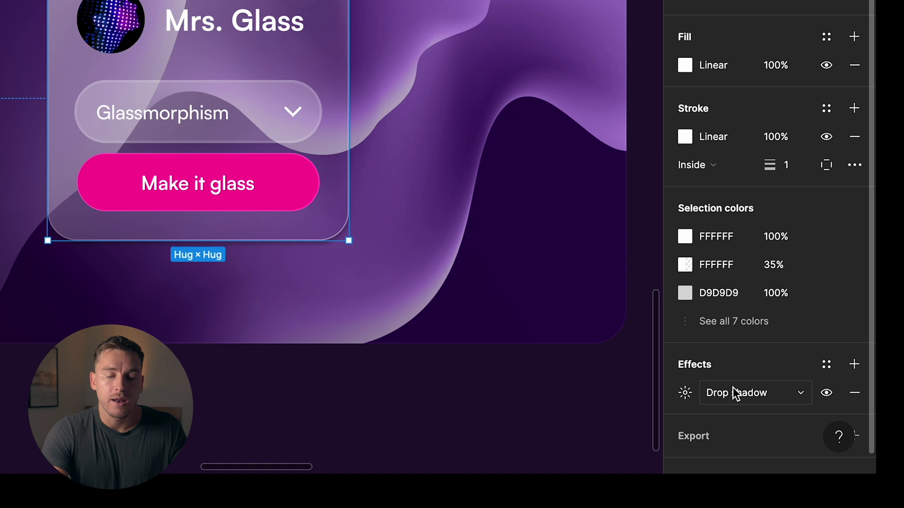
{"action": "left_click", "coordinate": [769, 459]}
{"action": "left_click", "coordinate": [761, 428]}
Try background blur amounts of 14 and 24 on the card, and set the blur to 12
{"action": "left_click", "coordinate": [684, 393]}
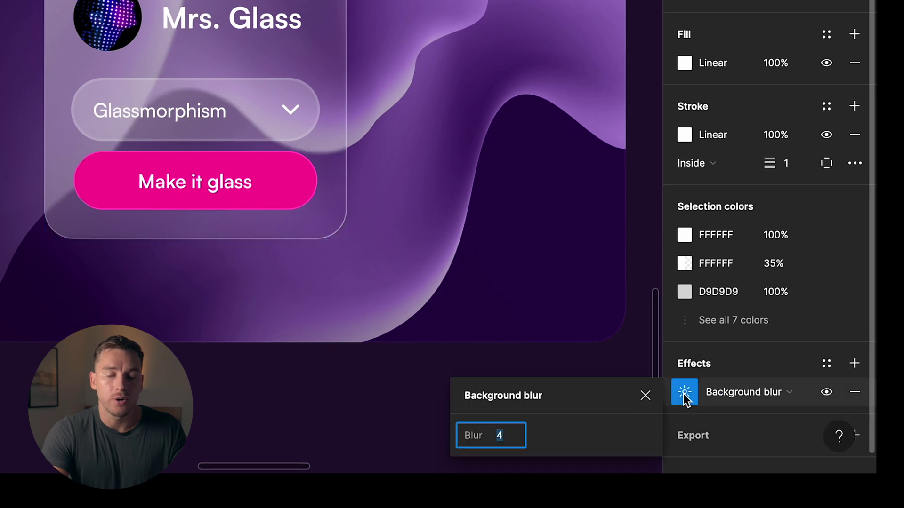
{"action": "type", "text": "14"}
{"action": "key", "text": "Return"}
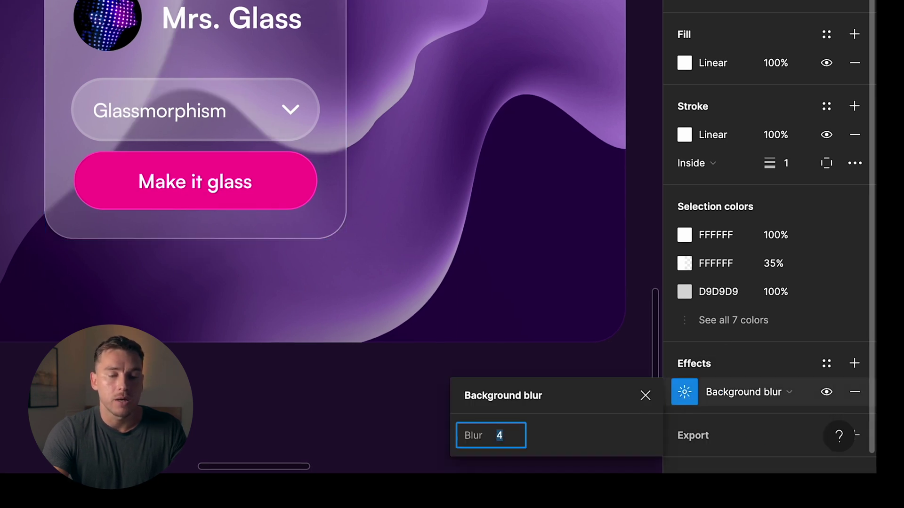
{"action": "key", "text": "shift+Up"}
{"action": "key", "text": "shift+Down"}
{"action": "key", "text": "shift+Up"}
{"action": "key", "text": "shift+Down"}
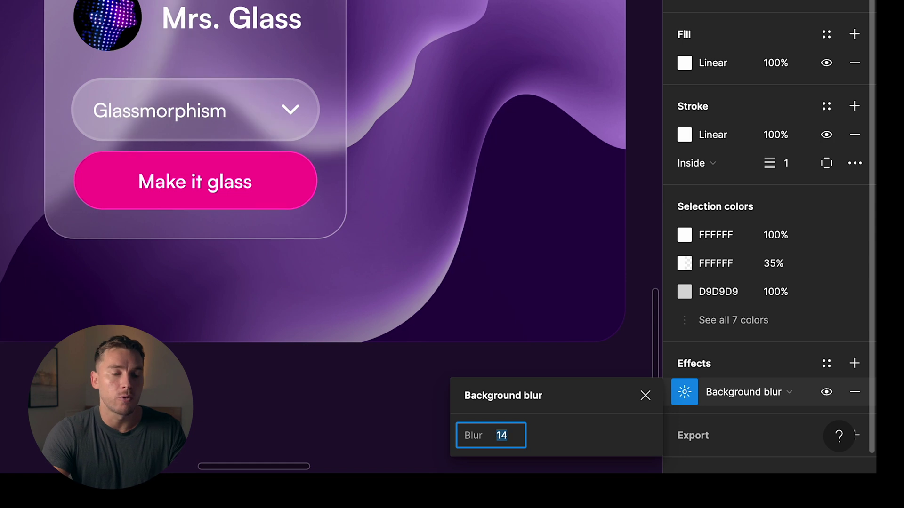
{"action": "key", "text": "shift+Up"}
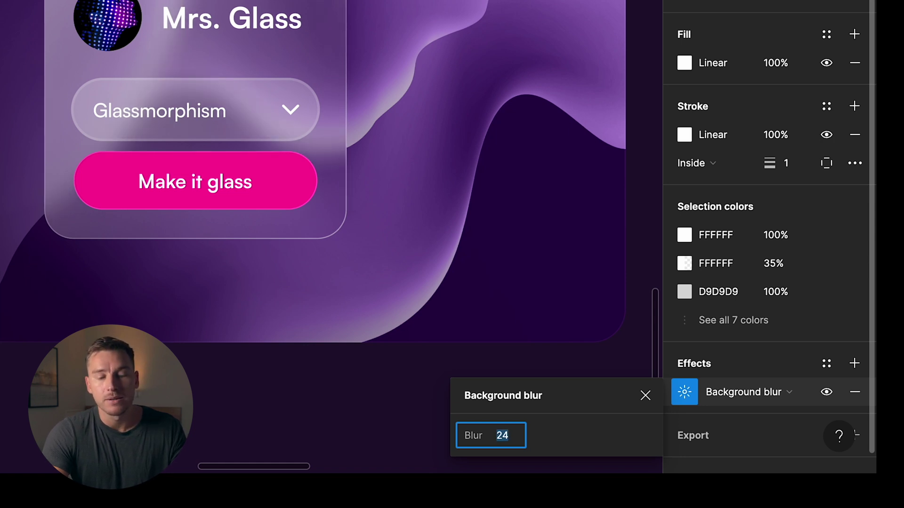
{"action": "key", "text": "shift+Down"}
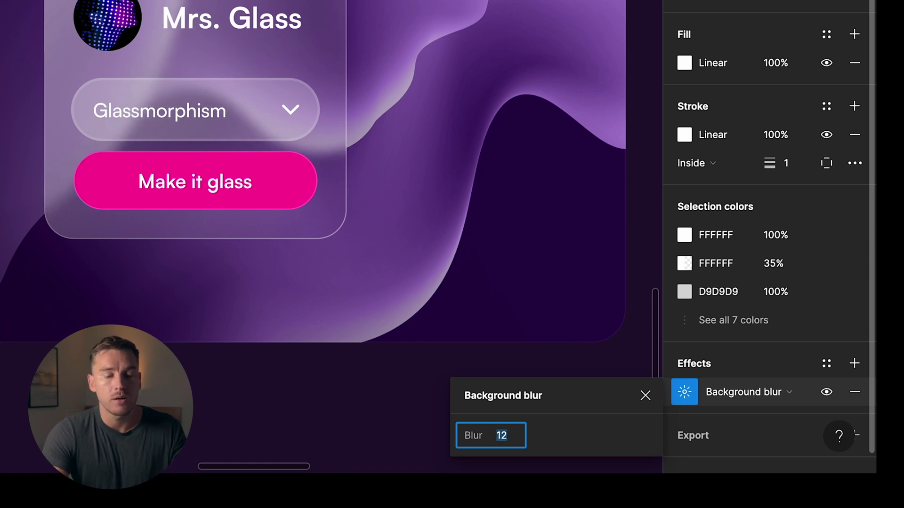
{"action": "left_click", "coordinate": [774, 339]}
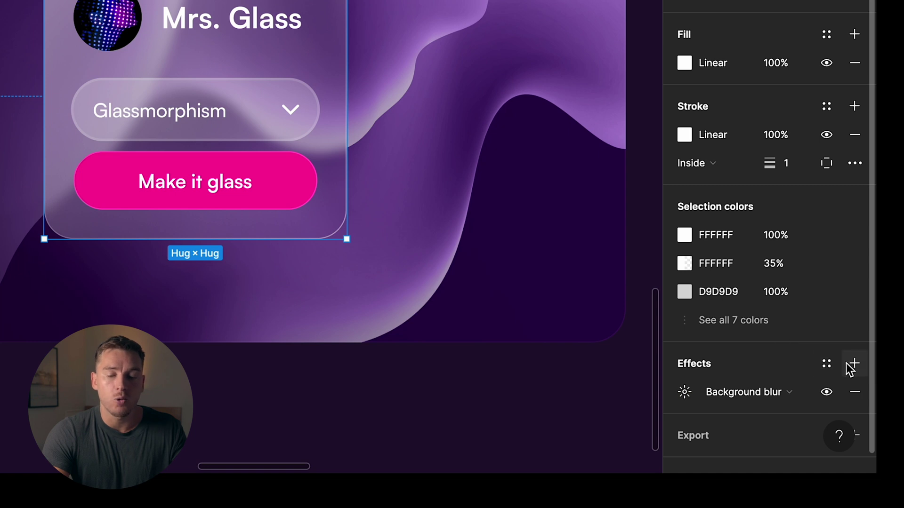
Add a drop shadow to the card with a Y offset of 12 and adjust its blur
{"action": "left_click", "coordinate": [853, 363]}
{"action": "left_click", "coordinate": [685, 392]}
{"action": "left_click", "coordinate": [522, 372]}
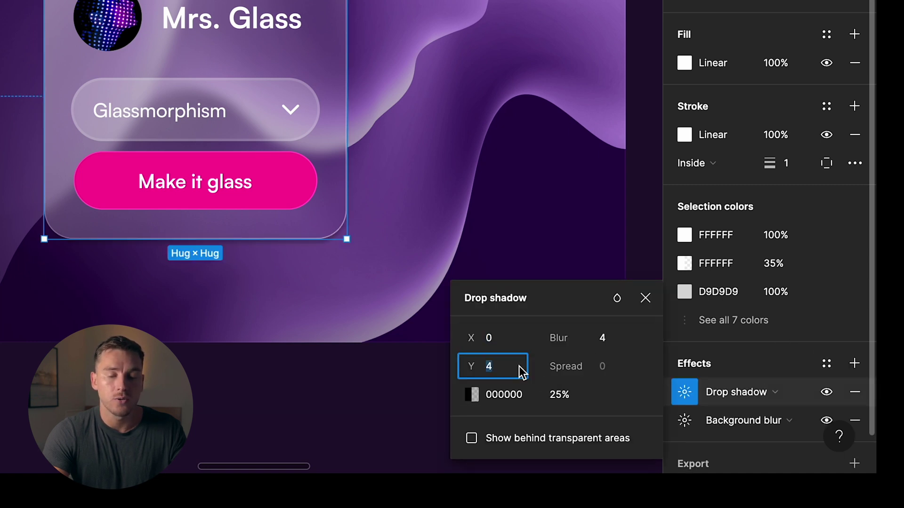
{"action": "type", "text": "12"}
{"action": "key", "text": "Return"}
{"action": "left_click", "coordinate": [612, 340]}
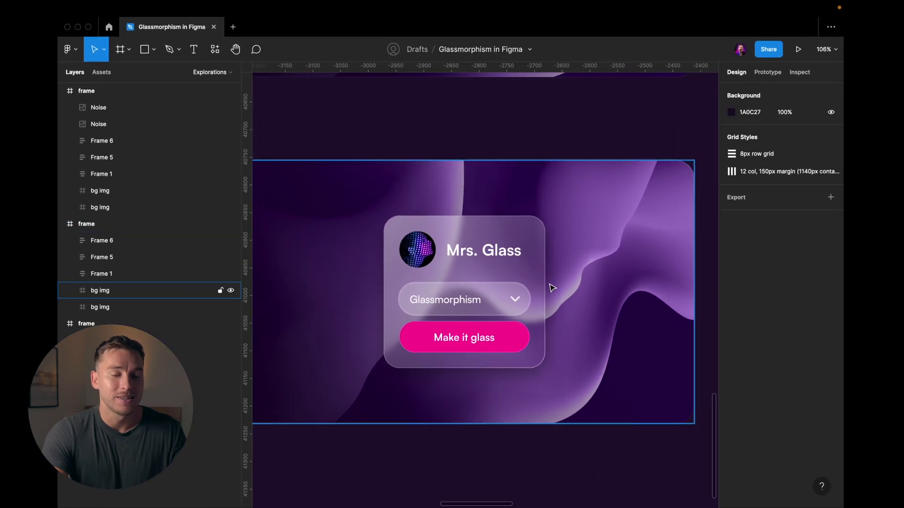
{"action": "left_click", "coordinate": [528, 282]}
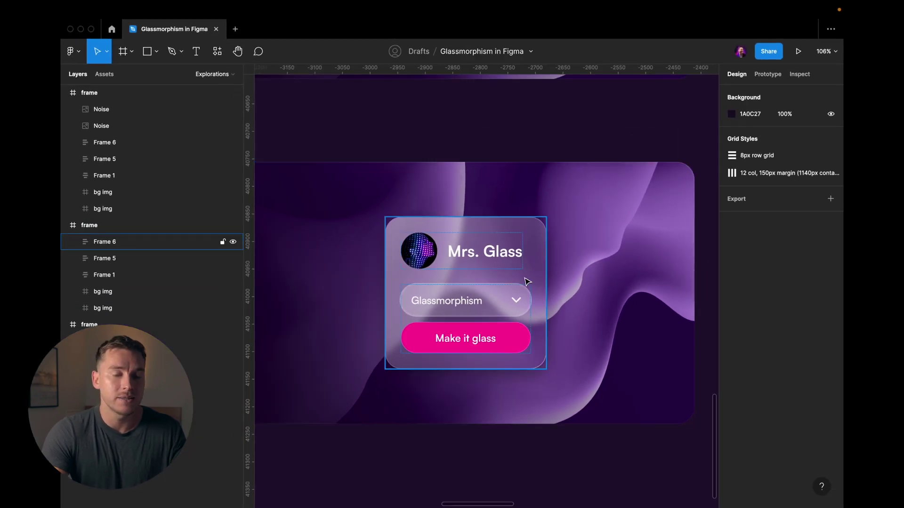
Hide the interface and view the next frame's tip on finding noise or texture in the Figma Community
{"action": "scroll", "coordinate": [551, 265], "scroll_direction": "down", "scroll_amount": 5}
{"action": "scroll", "coordinate": [550, 265], "scroll_direction": "right", "scroll_amount": 8}
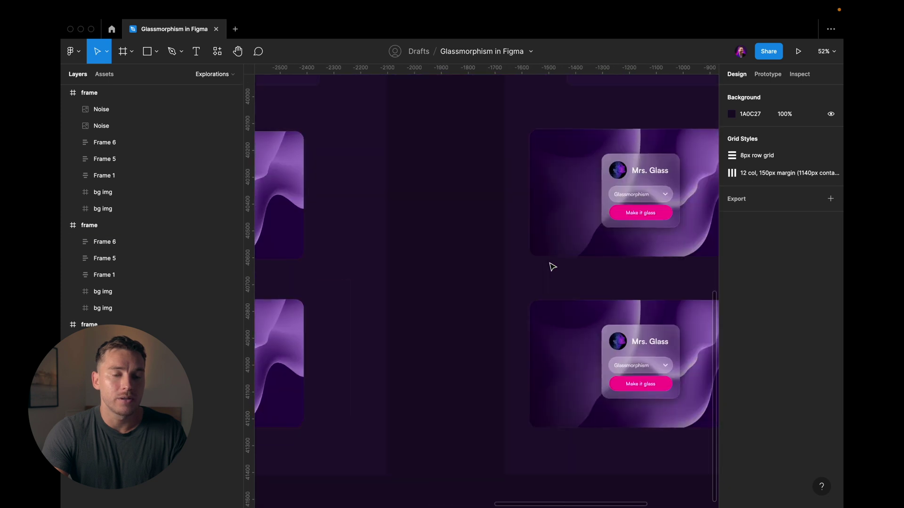
{"action": "scroll", "coordinate": [551, 265], "scroll_direction": "up", "scroll_amount": 4}
{"action": "scroll", "coordinate": [551, 265], "scroll_direction": "up", "scroll_amount": 2}
{"action": "key", "text": "ctrl+backslash"}
{"action": "scroll", "coordinate": [552, 266], "scroll_direction": "up", "scroll_amount": 5}
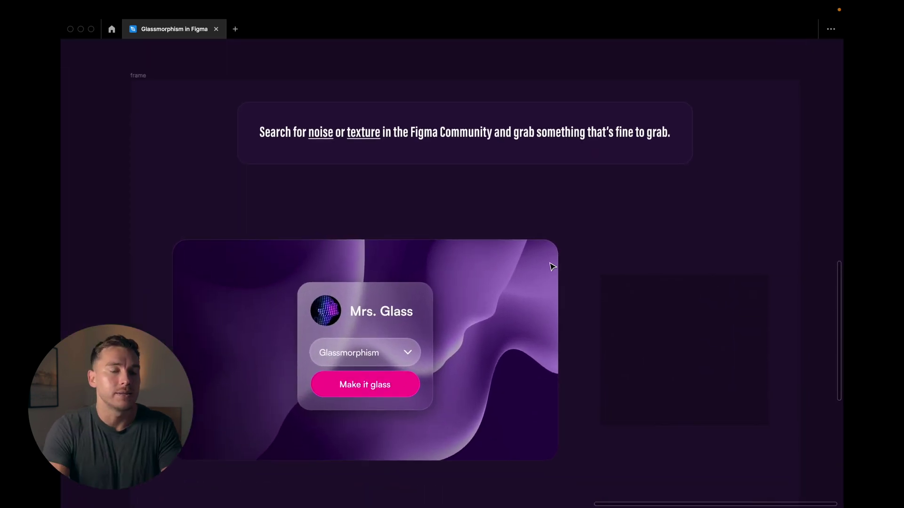
{"action": "scroll", "coordinate": [544, 210], "scroll_direction": "up", "scroll_amount": 1}
{"action": "scroll", "coordinate": [543, 210], "scroll_direction": "right", "scroll_amount": 1}
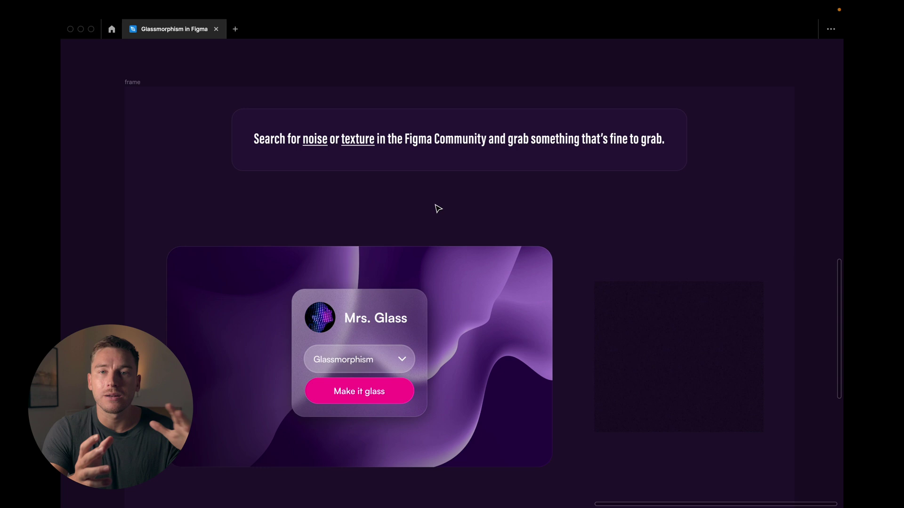
Examine the grain of the noise image beside the card up close
{"action": "scroll", "coordinate": [438, 209], "scroll_direction": "down", "scroll_amount": 2}
{"action": "scroll", "coordinate": [660, 262], "scroll_direction": "right", "scroll_amount": 2}
{"action": "scroll", "coordinate": [636, 327], "scroll_direction": "up", "scroll_amount": 5, "text": "ctrl"}
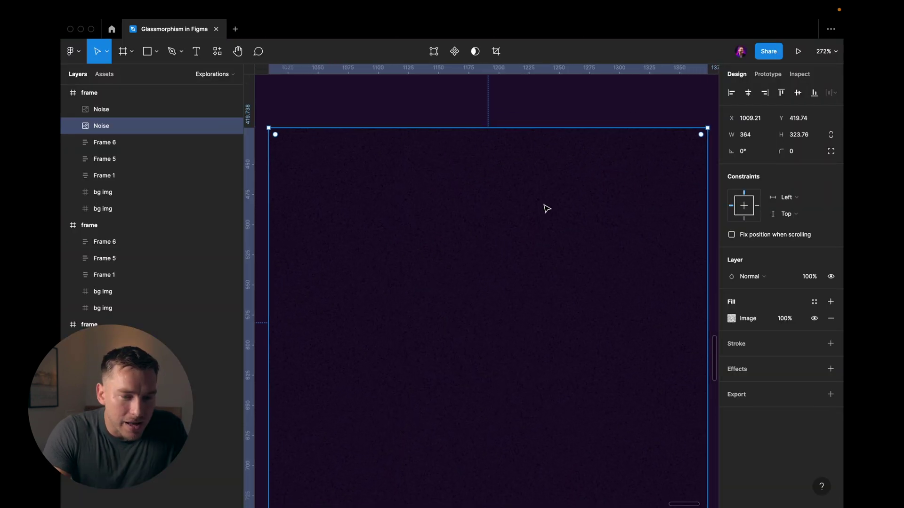
{"action": "scroll", "coordinate": [544, 208], "scroll_direction": "up", "scroll_amount": 1, "text": "ctrl"}
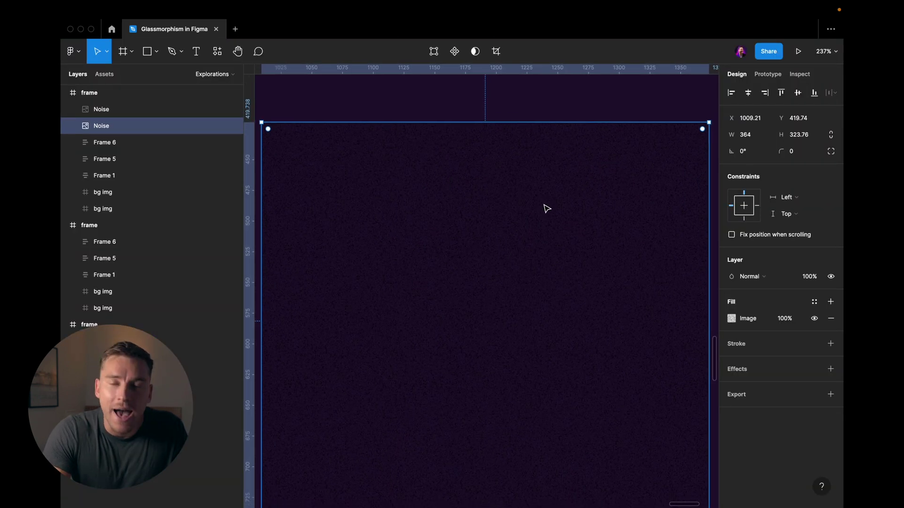
Return to the Mrs. Glass card with the interface hidden and examine its noise-textured glass surface
{"action": "scroll", "coordinate": [547, 208], "scroll_direction": "down", "scroll_amount": 2, "text": "ctrl"}
{"action": "scroll", "coordinate": [545, 208], "scroll_direction": "left", "scroll_amount": 1}
{"action": "scroll", "coordinate": [545, 208], "scroll_direction": "down", "scroll_amount": 2, "text": "ctrl"}
{"action": "key", "text": "super+backslash"}
{"action": "scroll", "coordinate": [544, 208], "scroll_direction": "left", "scroll_amount": 3}
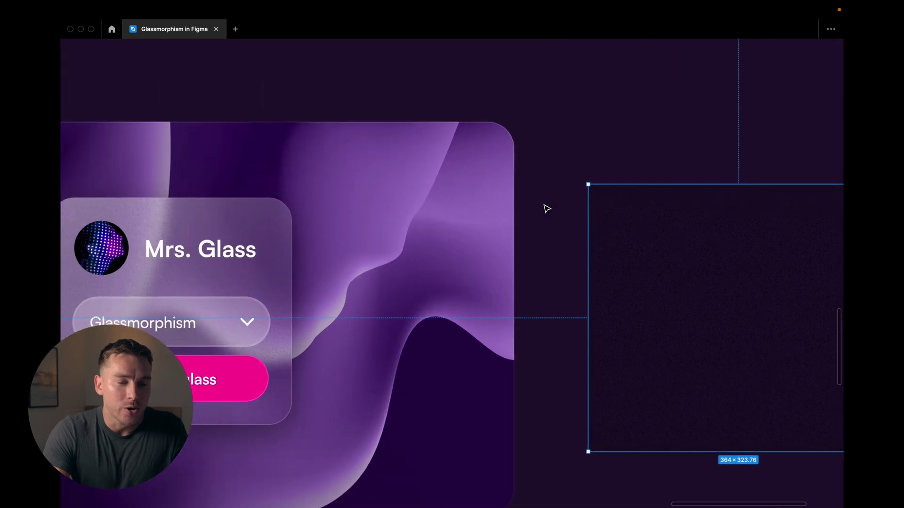
{"action": "scroll", "coordinate": [545, 208], "scroll_direction": "down", "scroll_amount": 2, "text": "ctrl"}
{"action": "key", "text": "super+backslash"}
{"action": "scroll", "coordinate": [545, 208], "scroll_direction": "left", "scroll_amount": 2}
{"action": "key", "text": "super+backslash"}
{"action": "scroll", "coordinate": [544, 208], "scroll_direction": "left", "scroll_amount": 3}
{"action": "scroll", "coordinate": [545, 209], "scroll_direction": "up", "scroll_amount": 2, "text": "ctrl"}
{"action": "scroll", "coordinate": [436, 250], "scroll_direction": "up", "scroll_amount": 2, "text": "ctrl"}
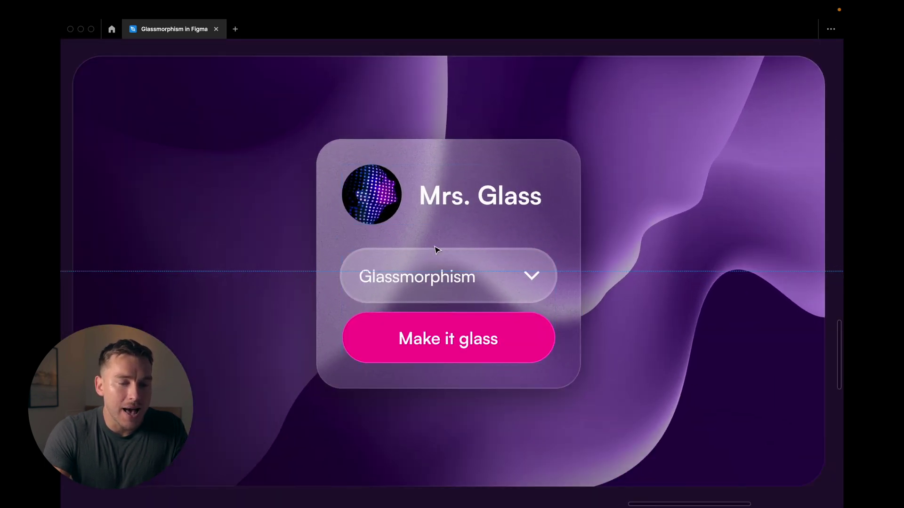
Apply the noise texture to the Mrs. Glass card as an image fill above its linear gradient
{"action": "scroll", "coordinate": [586, 90], "scroll_direction": "right", "scroll_amount": 1}
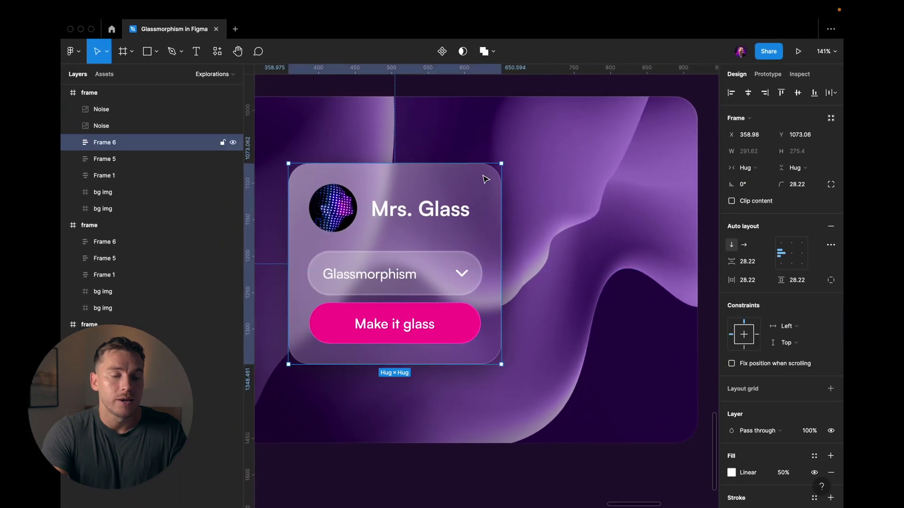
{"action": "scroll", "coordinate": [659, 373], "scroll_direction": "left", "scroll_amount": 2}
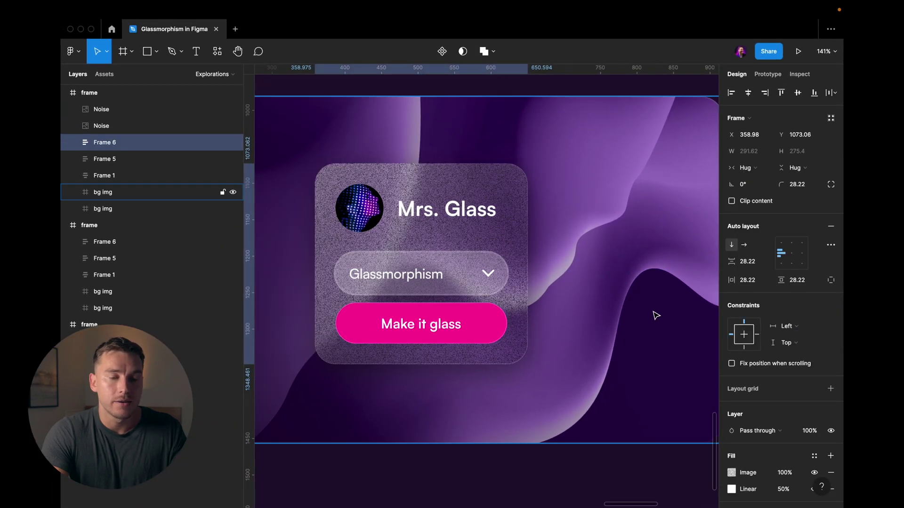
{"action": "scroll", "coordinate": [656, 315], "scroll_direction": "left", "scroll_amount": 3}
{"action": "scroll", "coordinate": [682, 377], "scroll_direction": "right", "scroll_amount": 1}
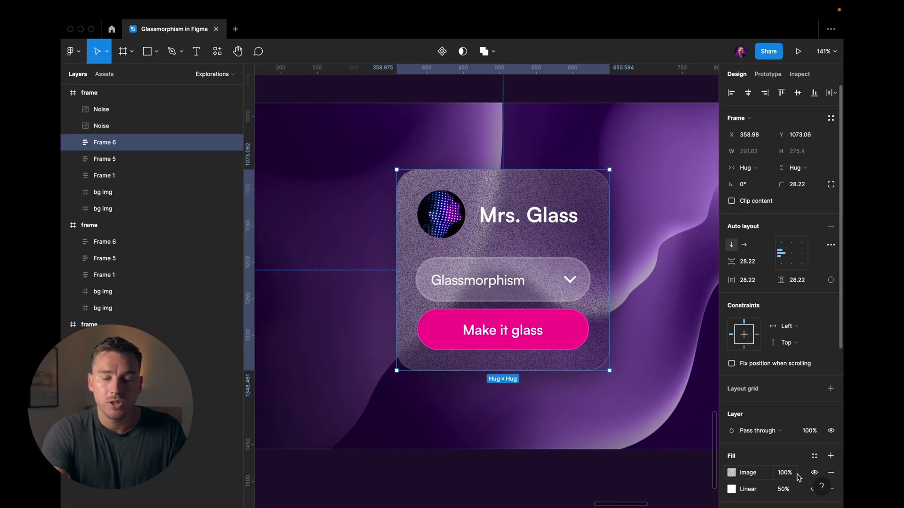
Set the opacity of the card's noise image fill to 21%
{"action": "scroll", "coordinate": [798, 432], "scroll_direction": "down", "scroll_amount": 2}
{"action": "left_click", "coordinate": [793, 435]}
{"action": "type", "text": "40"}
{"action": "key", "text": "Return"}
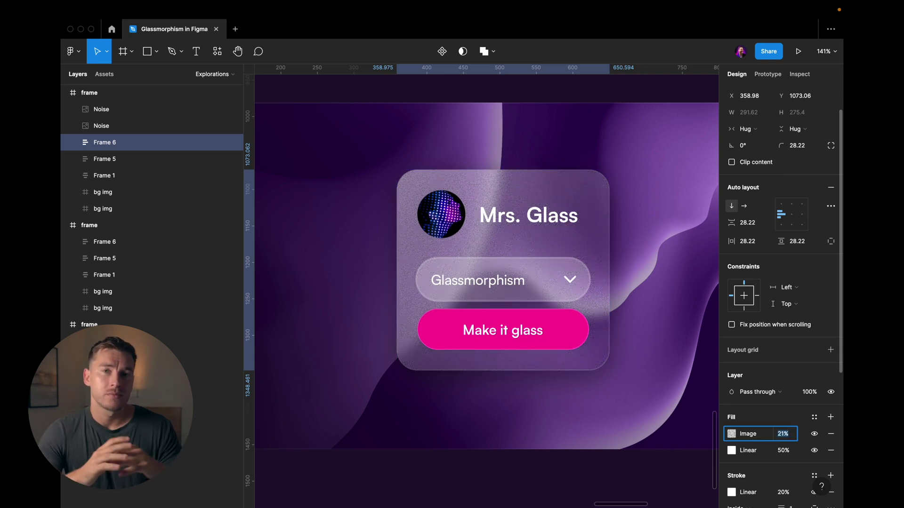
{"action": "key", "text": "Up"}
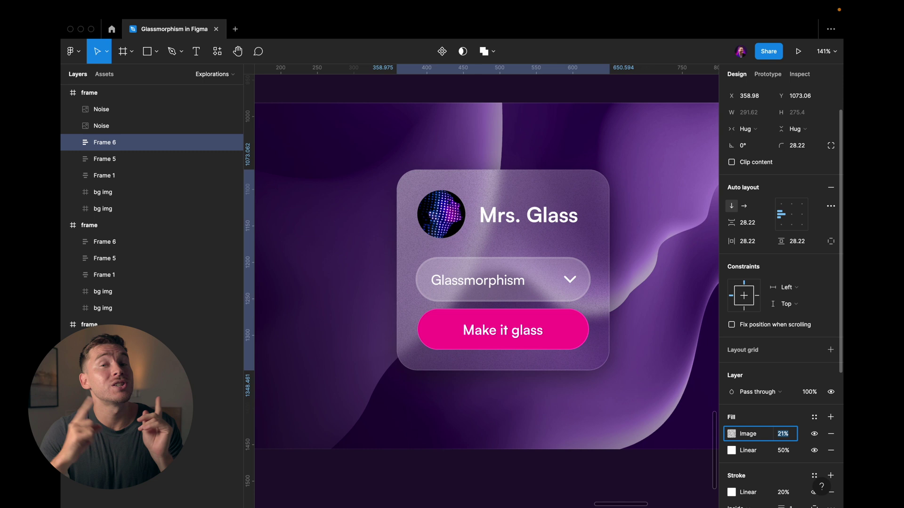